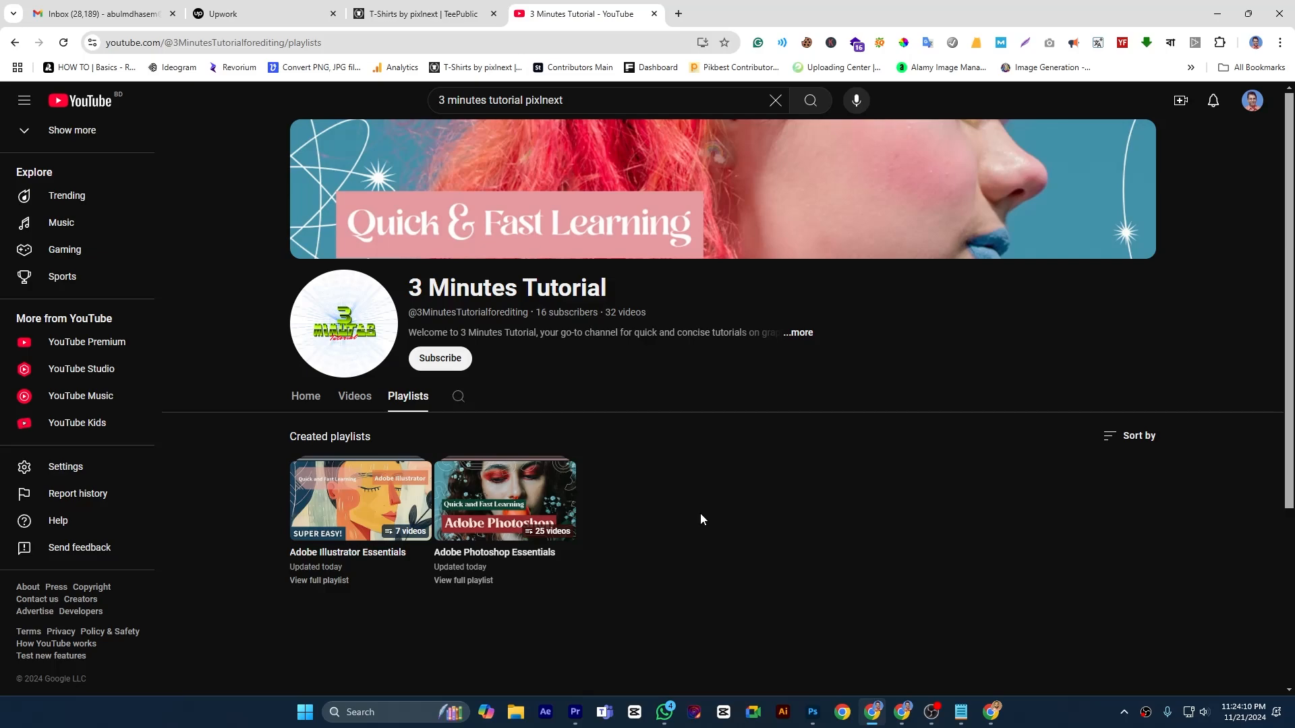
Switch to Photoshop with the mushroom photo and activate the Content-Aware Move Tool.
left_click(813, 712)
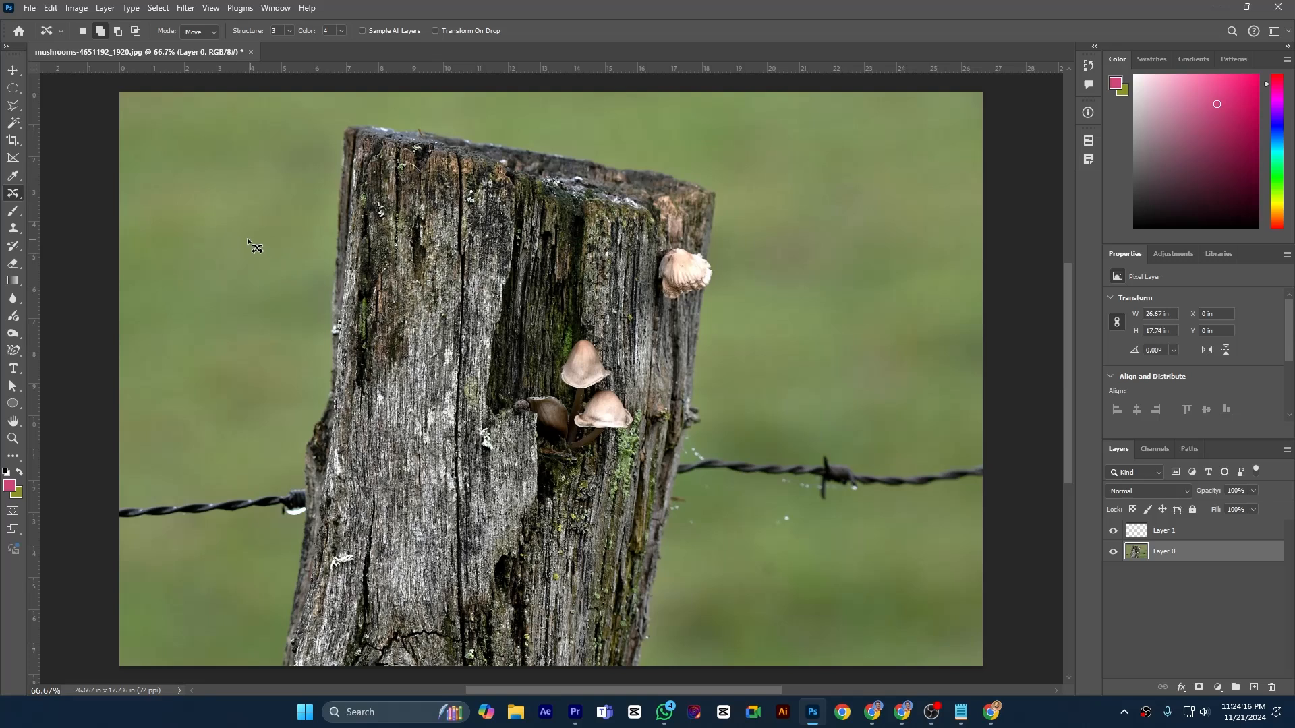
right_click(13, 196)
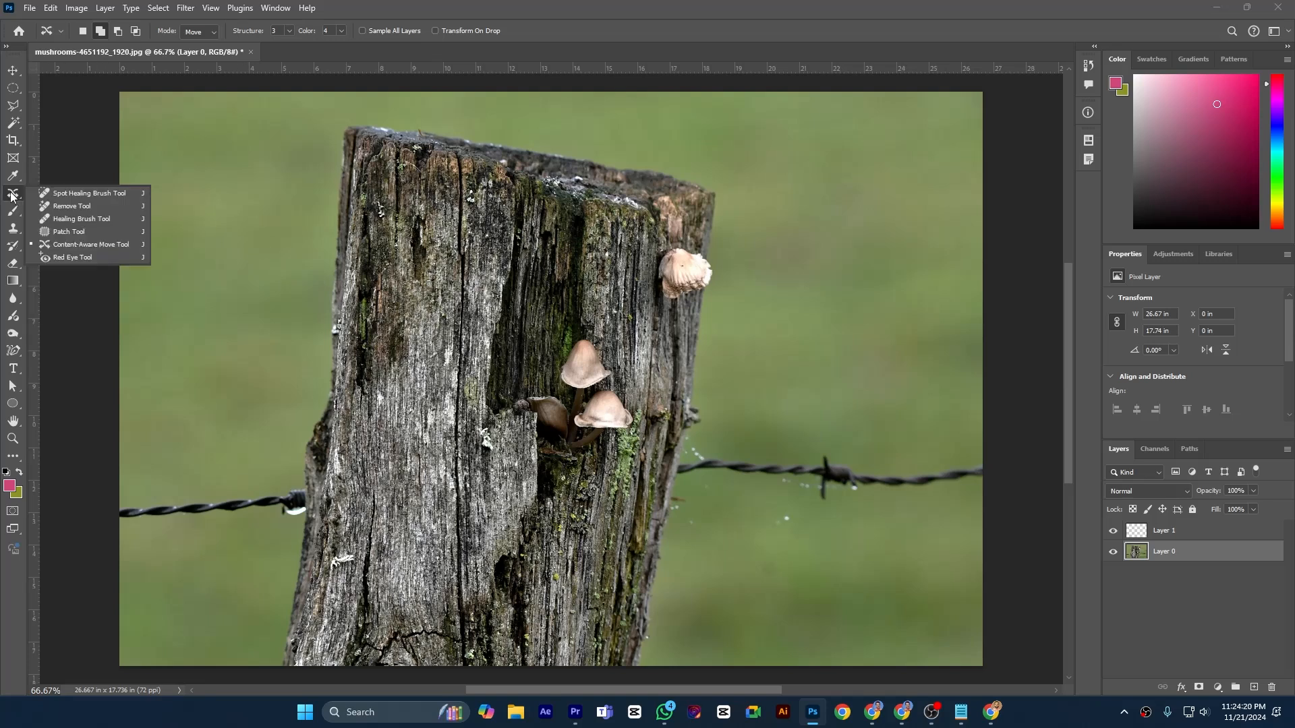
left_click(94, 244)
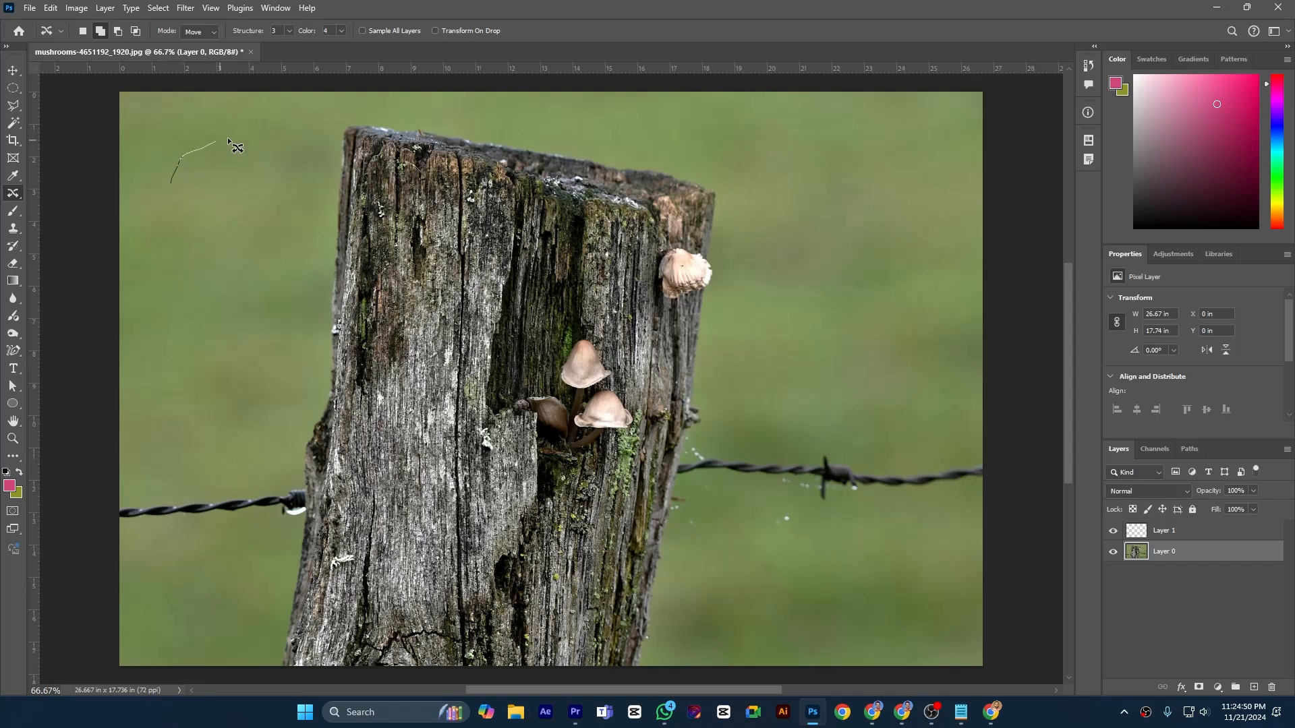
mouse_move(228, 139)
left_mouse_down()
mouse_move(246, 235)
mouse_move(200, 266)
mouse_move(177, 248)
mouse_move(172, 176)
left_mouse_up()
left_click(13, 105)
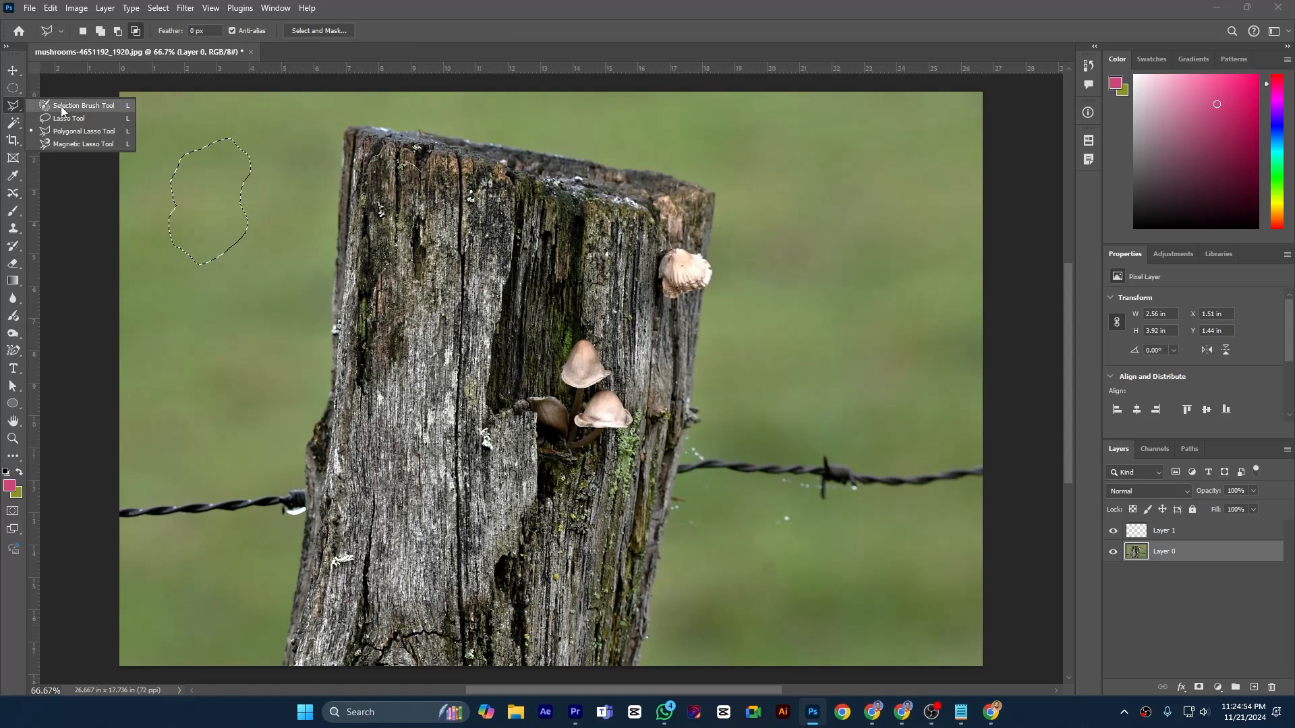
left_click(315, 236)
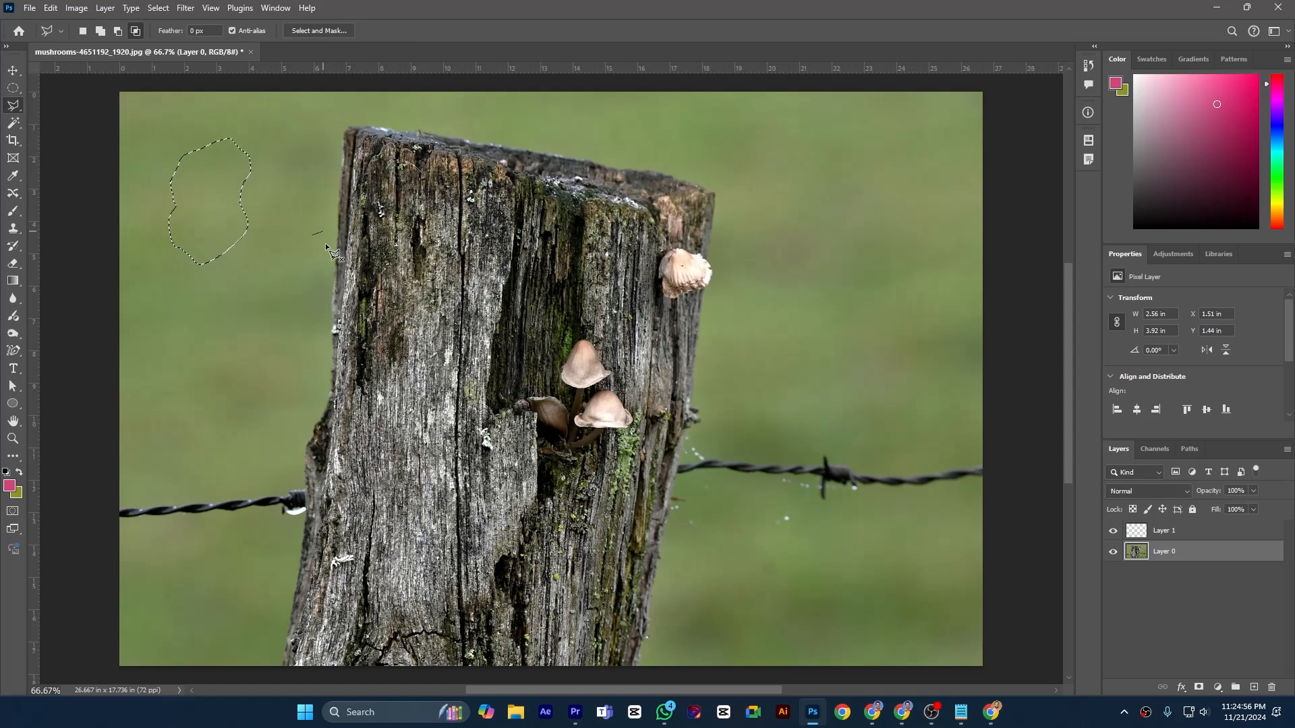
left_click(312, 186)
left_click(313, 235)
left_click(592, 264)
left_click(19, 200)
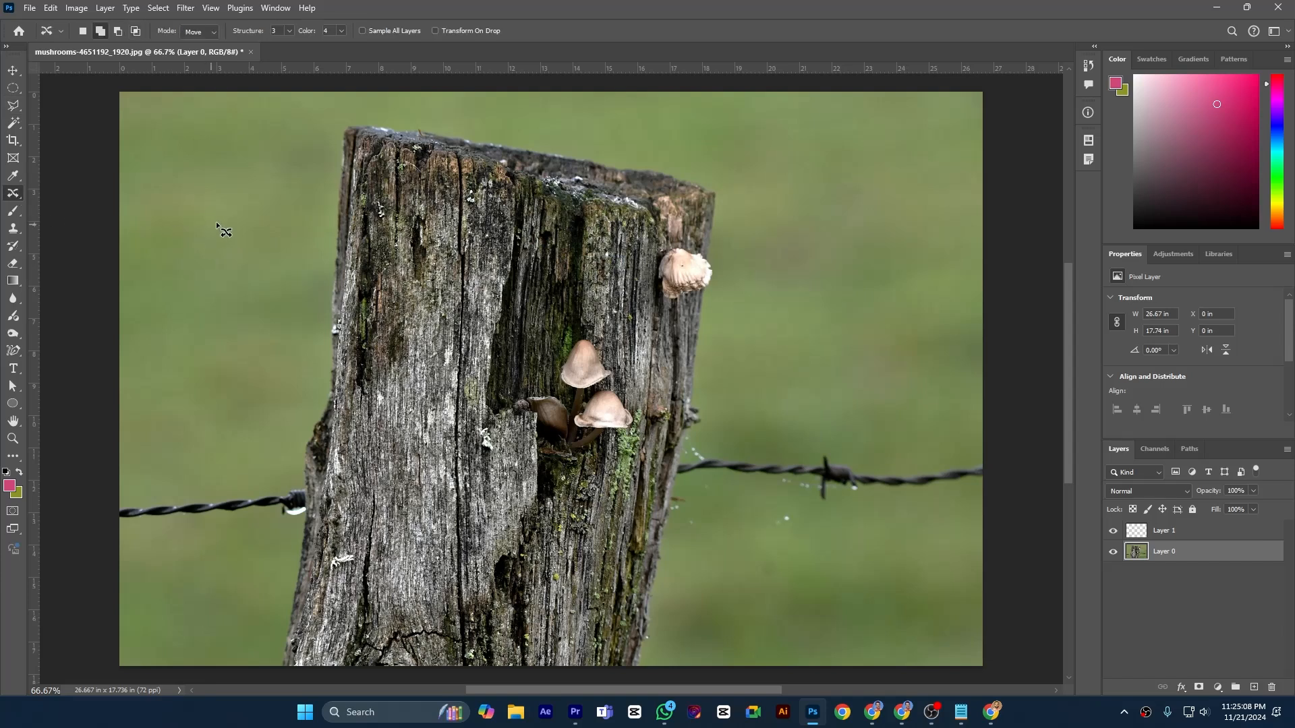
mouse_move(172, 192)
left_mouse_down()
mouse_move(190, 169)
mouse_move(253, 177)
left_mouse_up()
left_click_drag(177, 216, 171, 193)
key("ctrl+d")
mouse_move(172, 168)
left_mouse_down()
mouse_move(207, 144)
mouse_move(237, 150)
mouse_move(257, 204)
mouse_move(210, 216)
mouse_move(173, 170)
left_mouse_up()
left_click_drag(173, 171, 174, 173)
key("ctrl+d")
Outline the barbed wire on the left side of the post with a freehand selection out to the image edge.
key("shift")
mouse_move(297, 526)
left_mouse_down()
mouse_move(262, 525)
mouse_move(300, 527)
mouse_move(316, 509)
mouse_move(297, 484)
mouse_move(138, 492)
mouse_move(234, 529)
mouse_move(273, 526)
left_mouse_up()
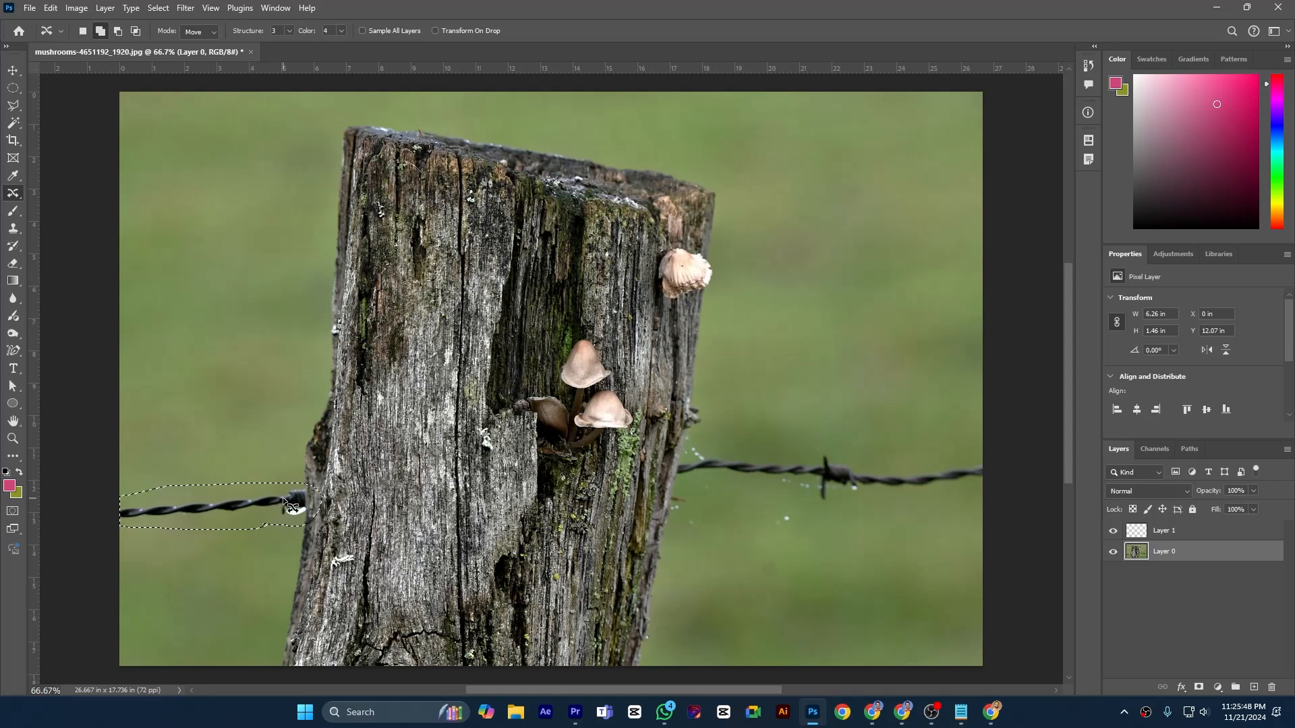
Try moving the selected wire up near the top of the post in Move mode, and undo the move.
left_click_drag(273, 501, 306, 180)
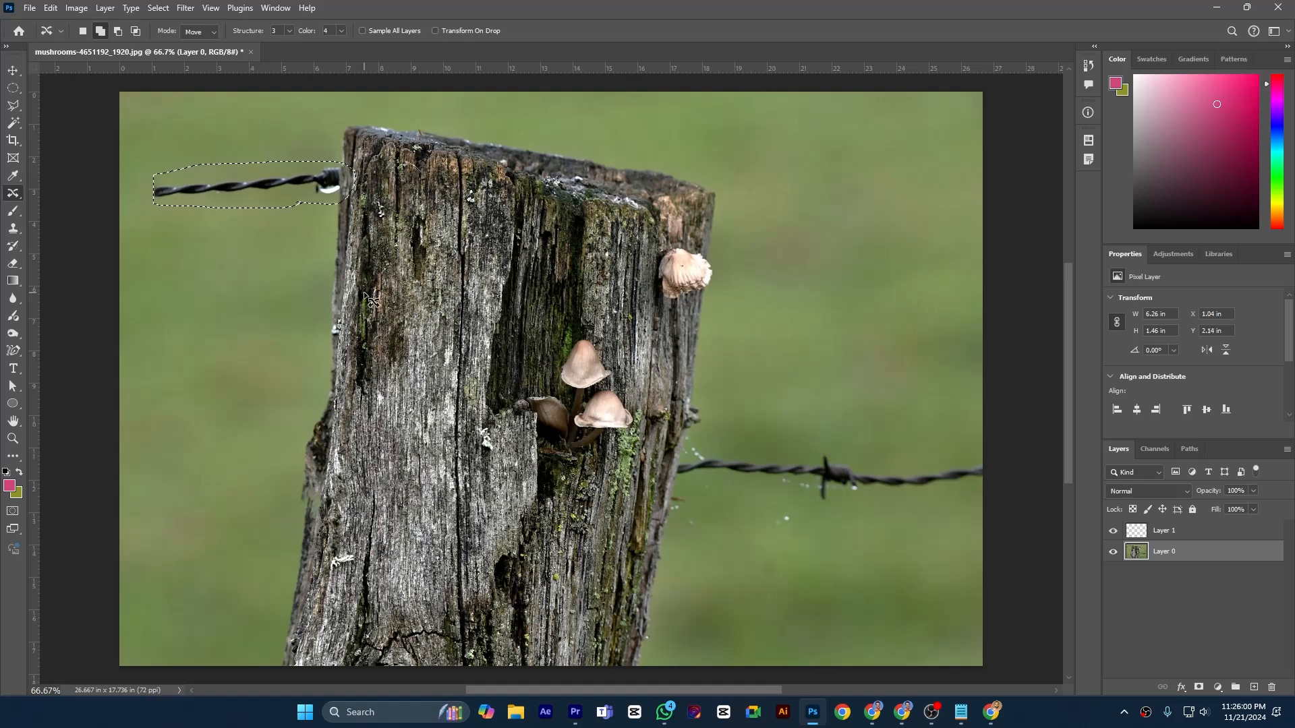
key("ctrl+d")
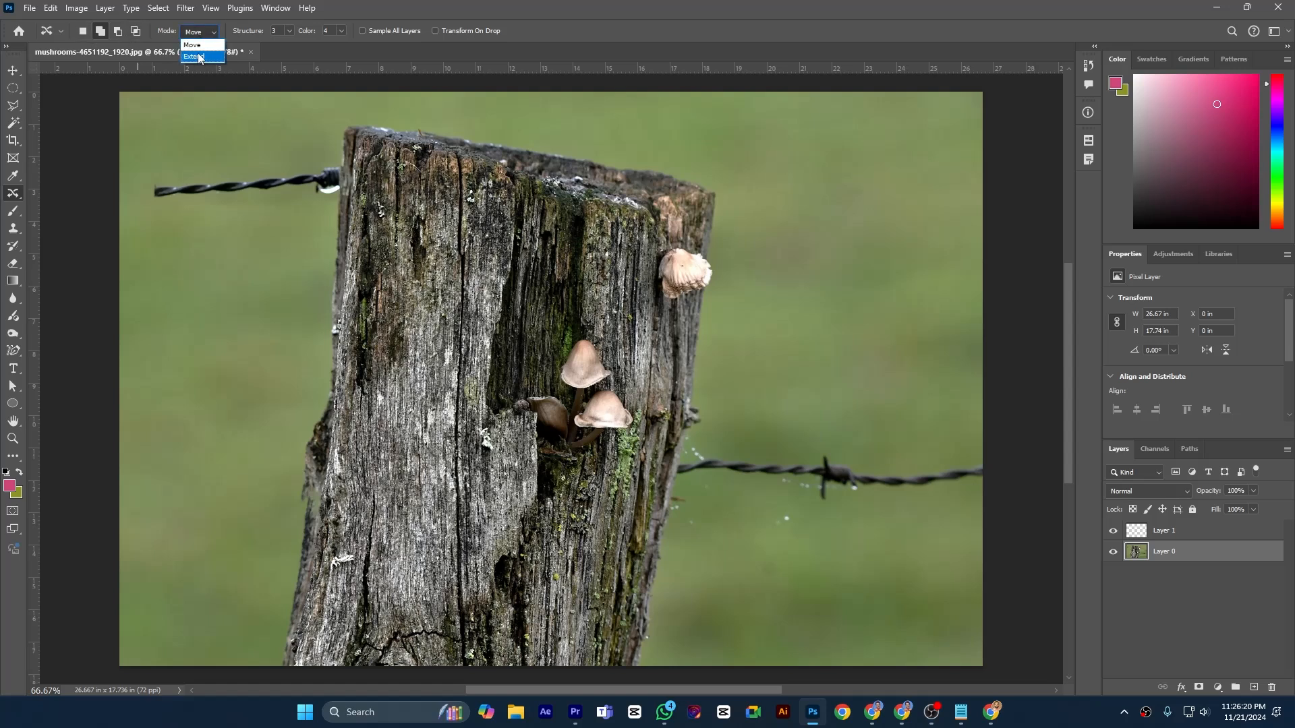
left_click(220, 41)
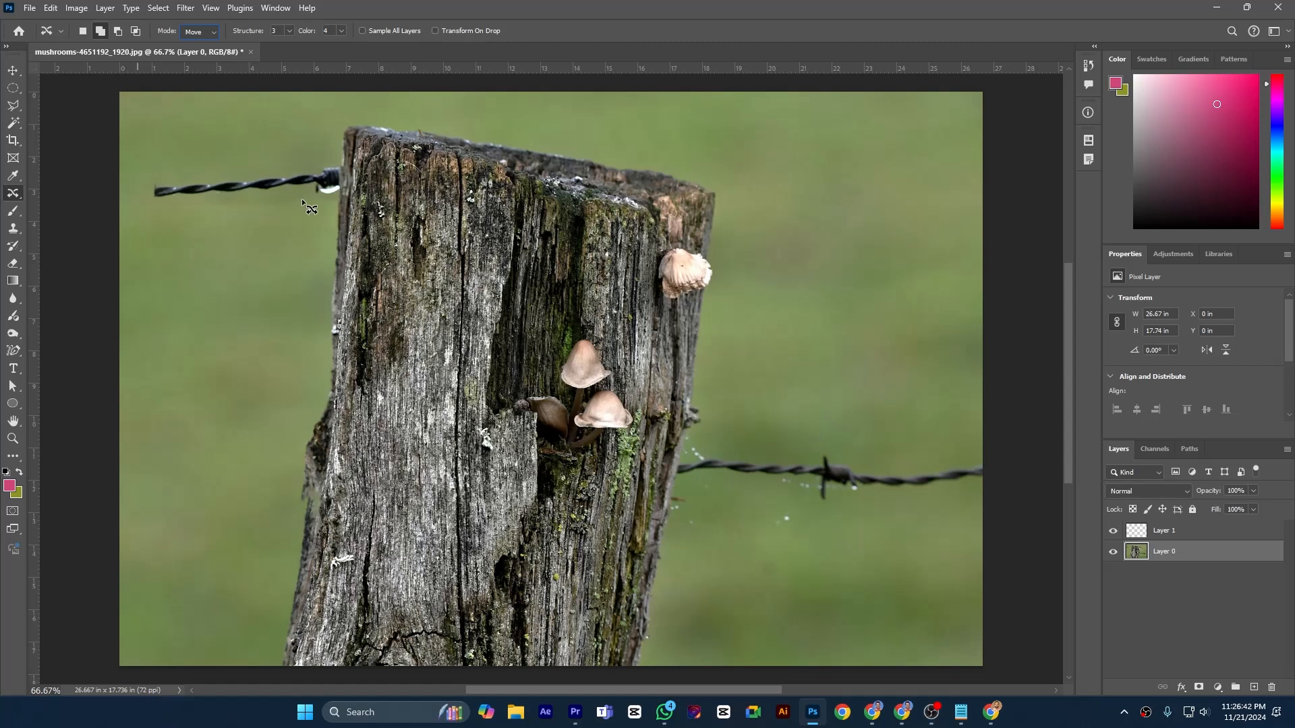
key("ctrl+z")
key("ctrl+z")
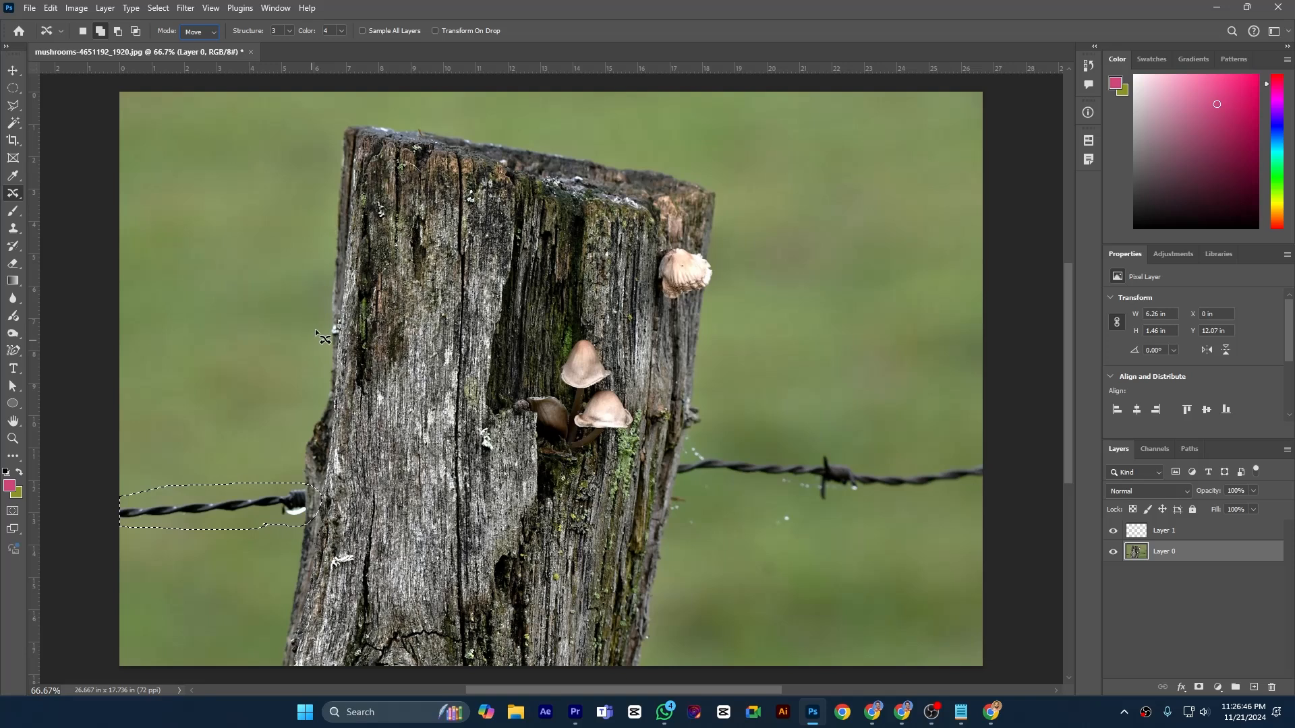
In Extend mode, duplicate the selected wire higher up beside the post and continue the copy to the image's left edge.
left_click(214, 31)
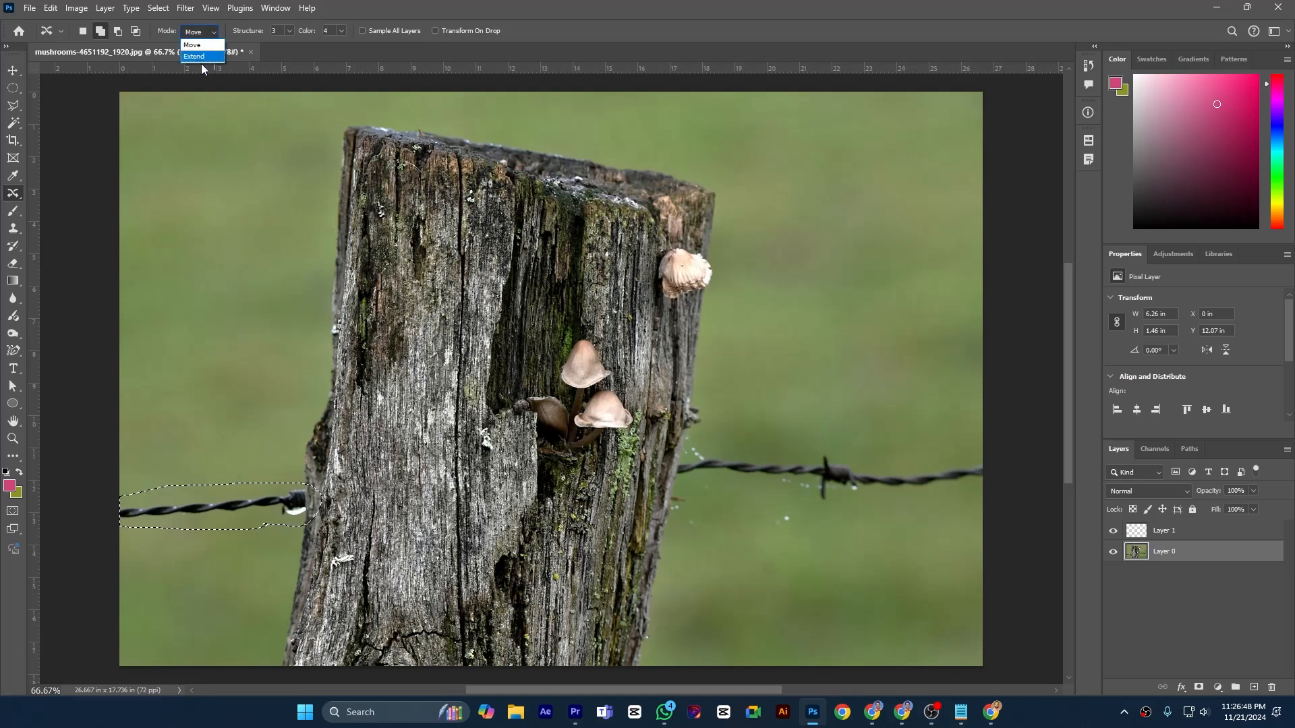
left_click(203, 57)
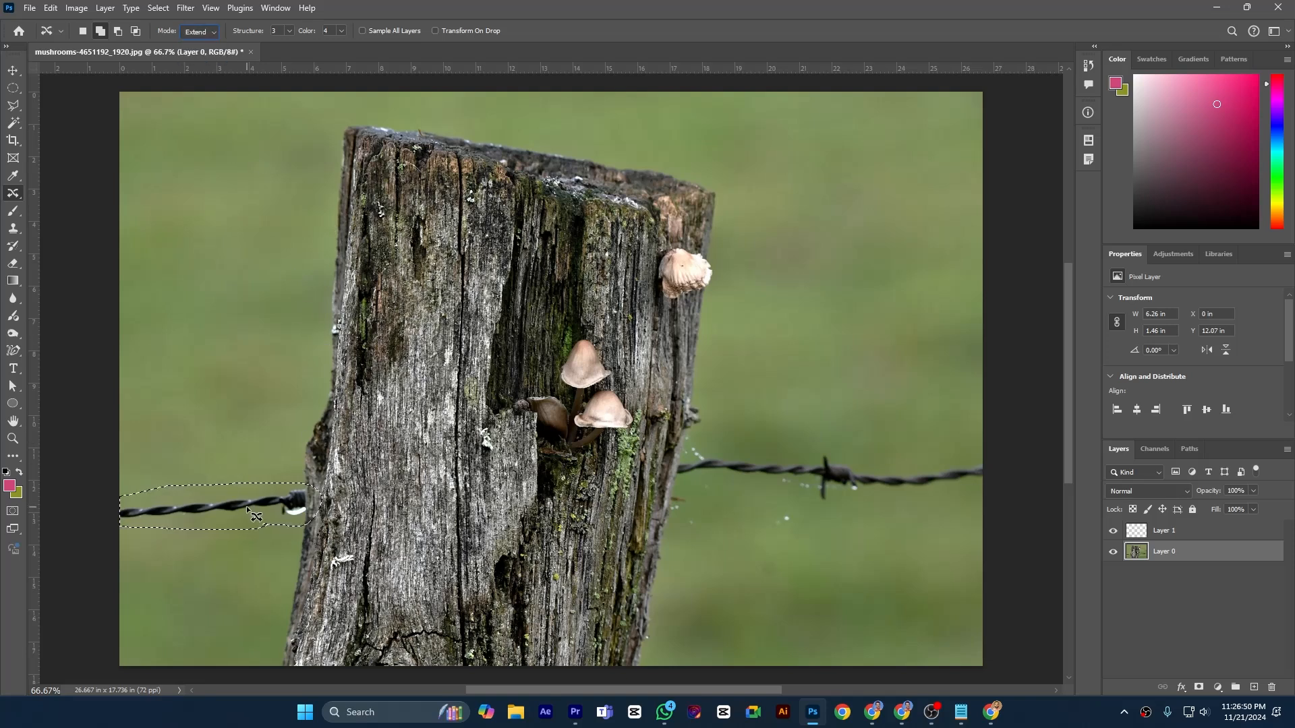
left_click_drag(247, 509, 279, 255)
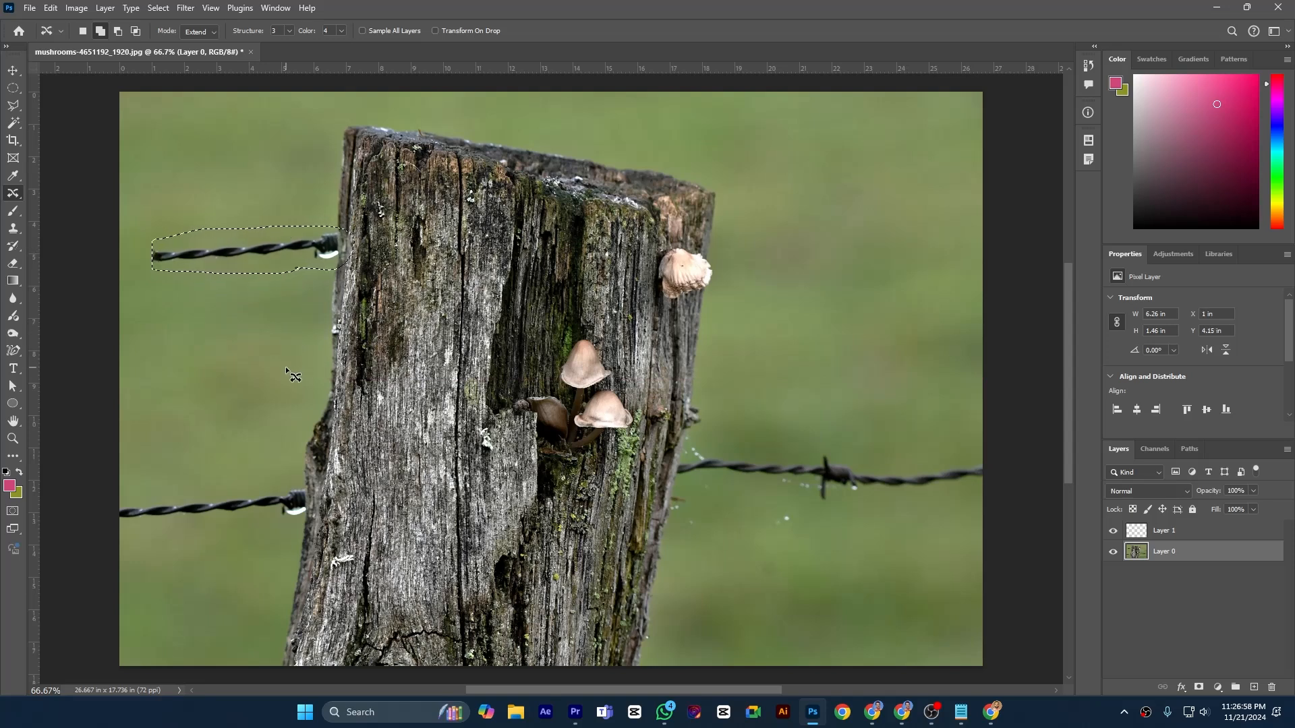
key("ctrl+d")
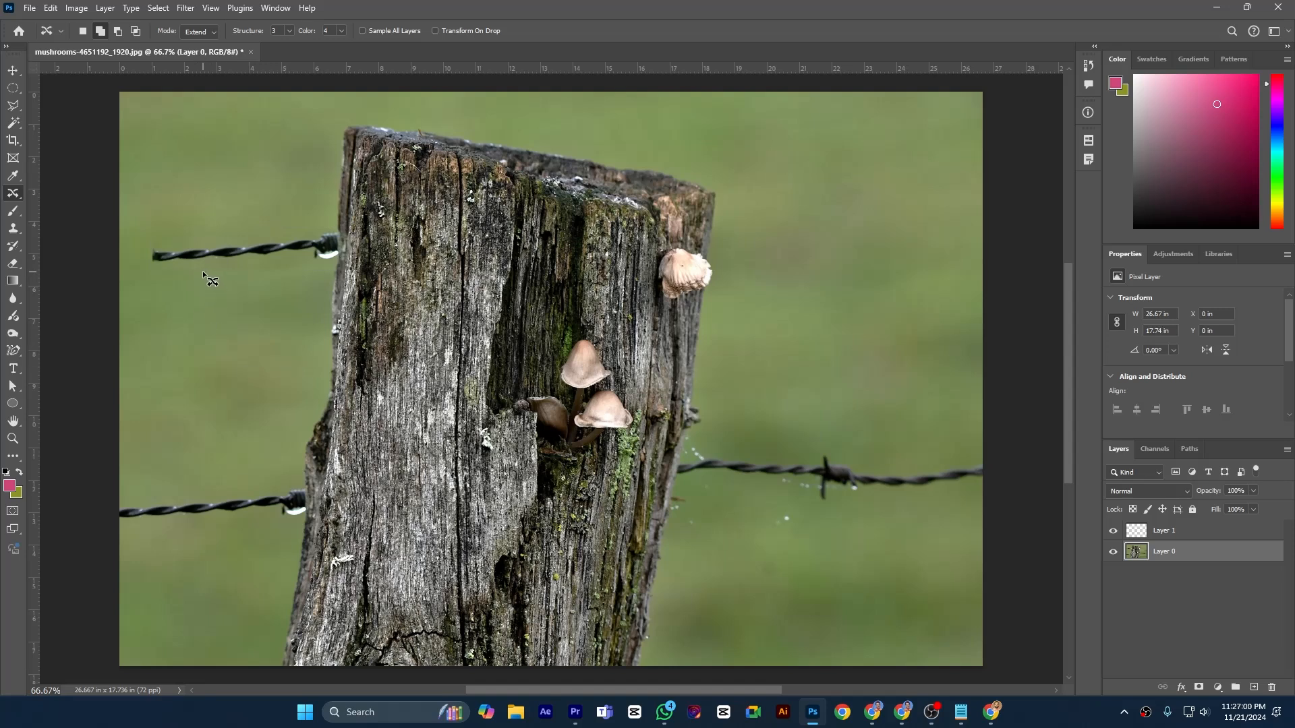
mouse_move(236, 263)
left_mouse_down()
mouse_move(212, 238)
mouse_move(174, 234)
mouse_move(130, 253)
mouse_move(151, 271)
mouse_move(209, 272)
mouse_move(150, 263)
left_mouse_up()
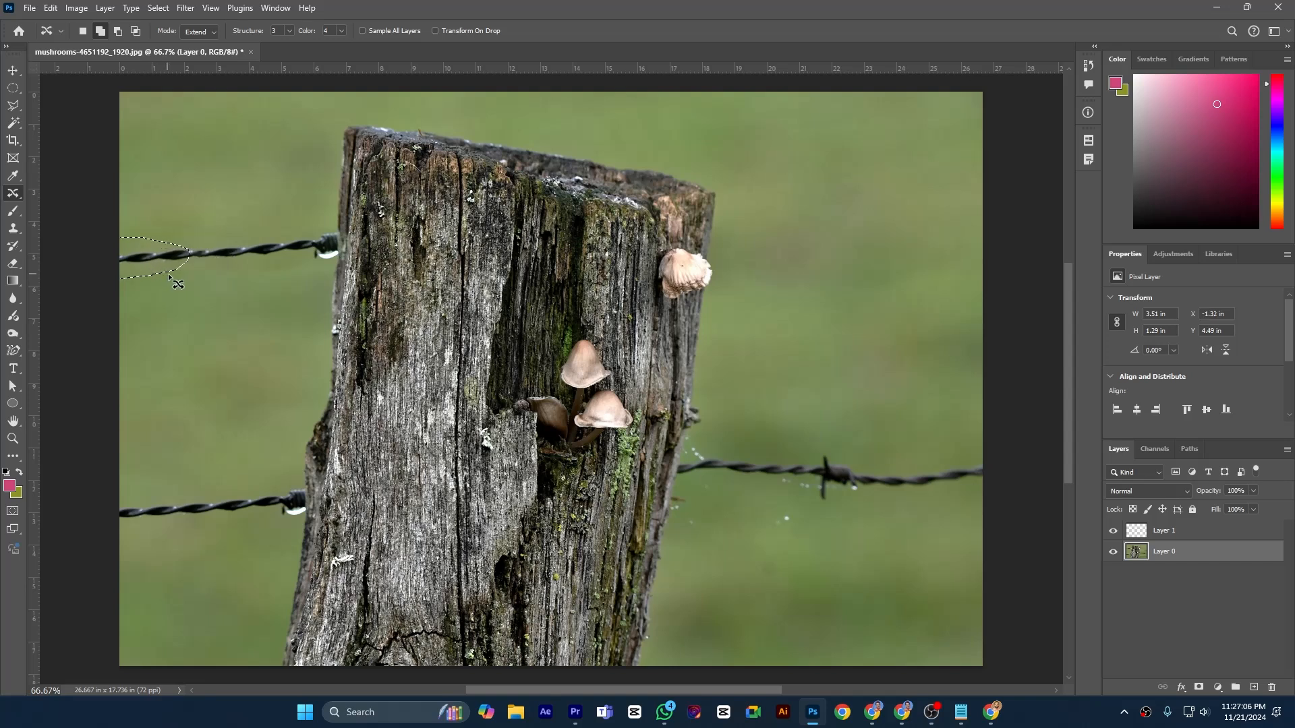
key("ctrl+d")
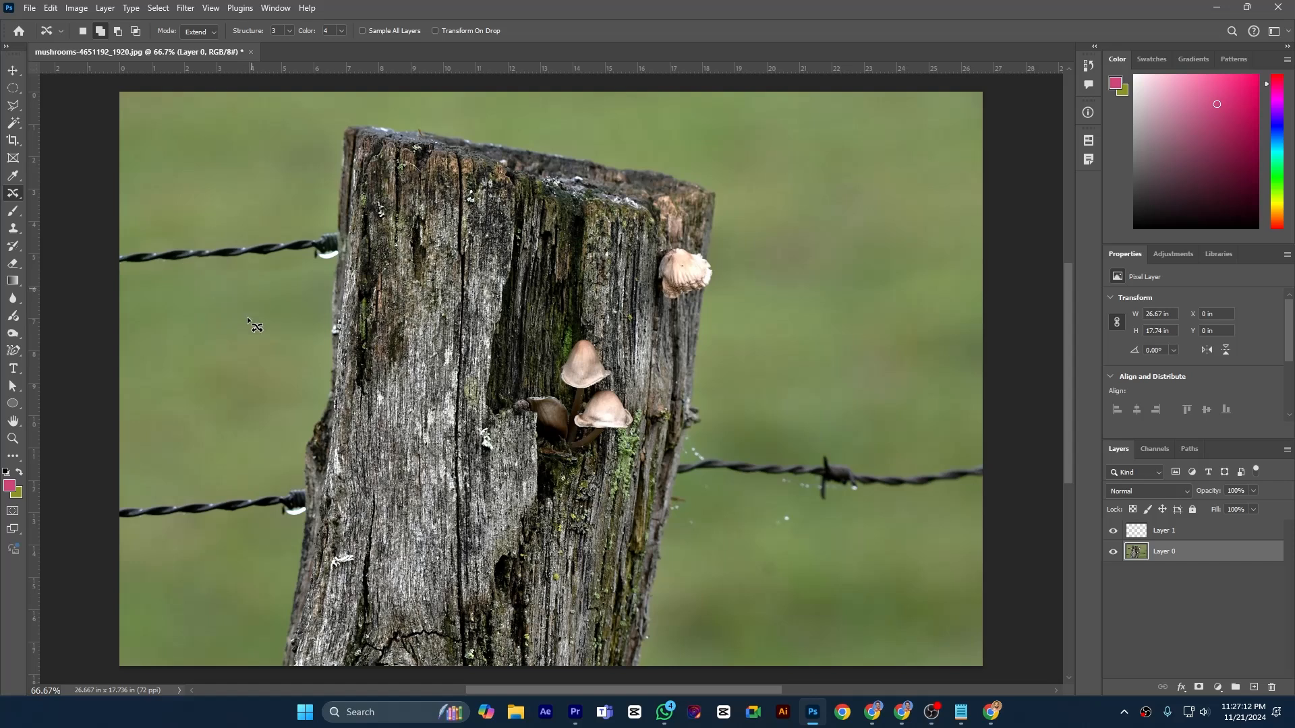
Set the mode to Move with Sample All Layers enabled, and outline the three-mushroom cluster while Layer 1 is active.
left_click(200, 31)
left_click(1208, 533)
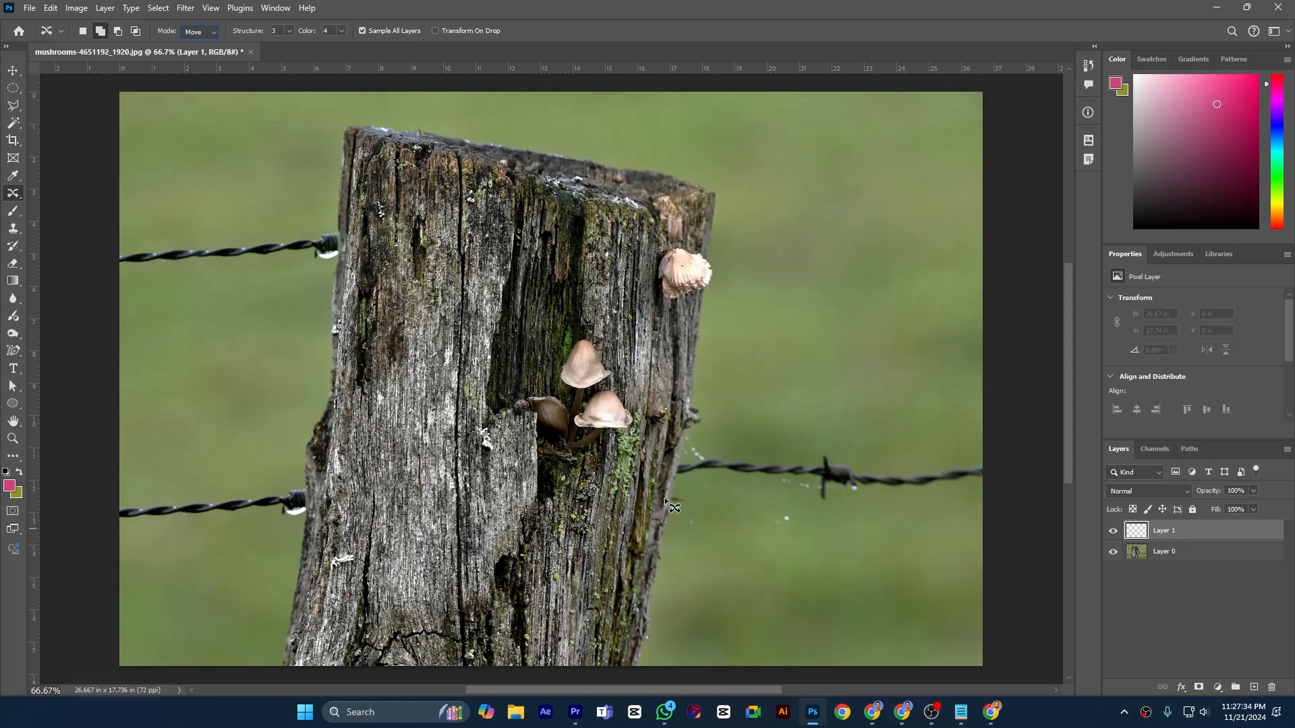
mouse_move(637, 431)
left_mouse_down()
mouse_move(606, 348)
mouse_move(589, 339)
mouse_move(560, 335)
mouse_move(512, 369)
mouse_move(503, 424)
mouse_move(543, 465)
mouse_move(616, 457)
left_mouse_up()
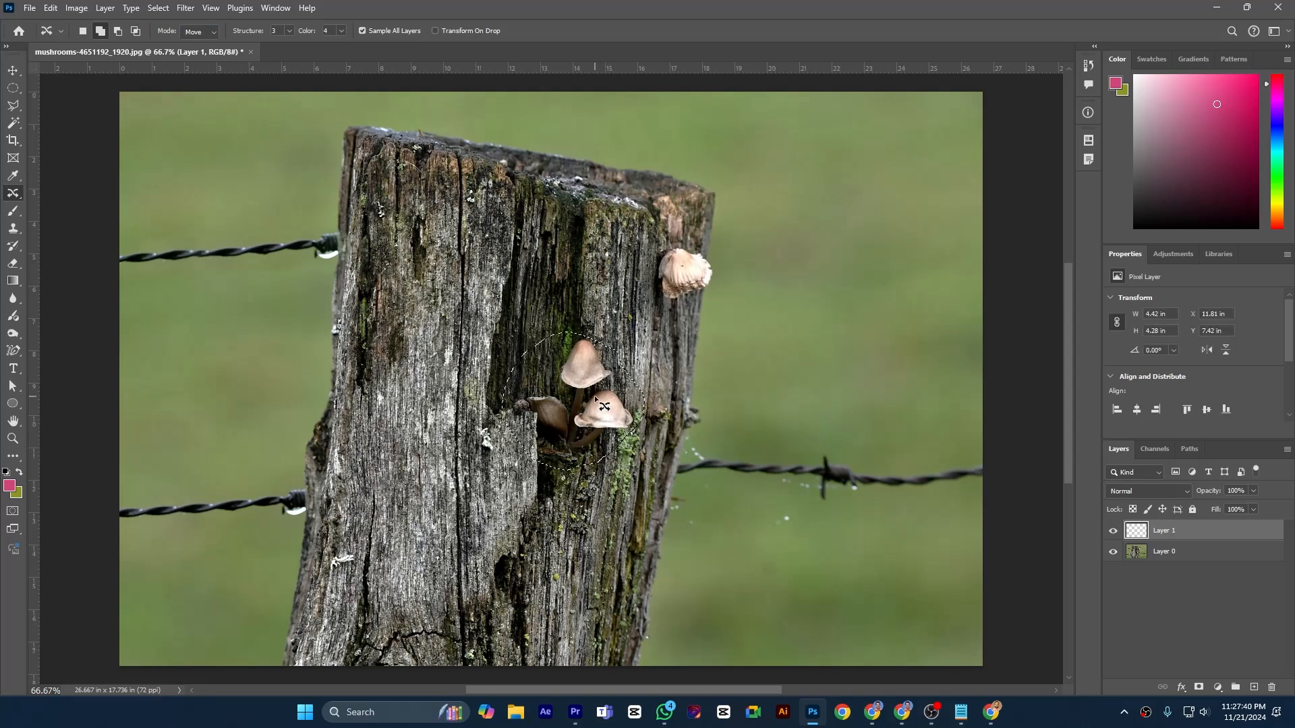
Try moving the selected mushroom cluster higher up the post, and undo the move.
left_click_drag(576, 370, 561, 258)
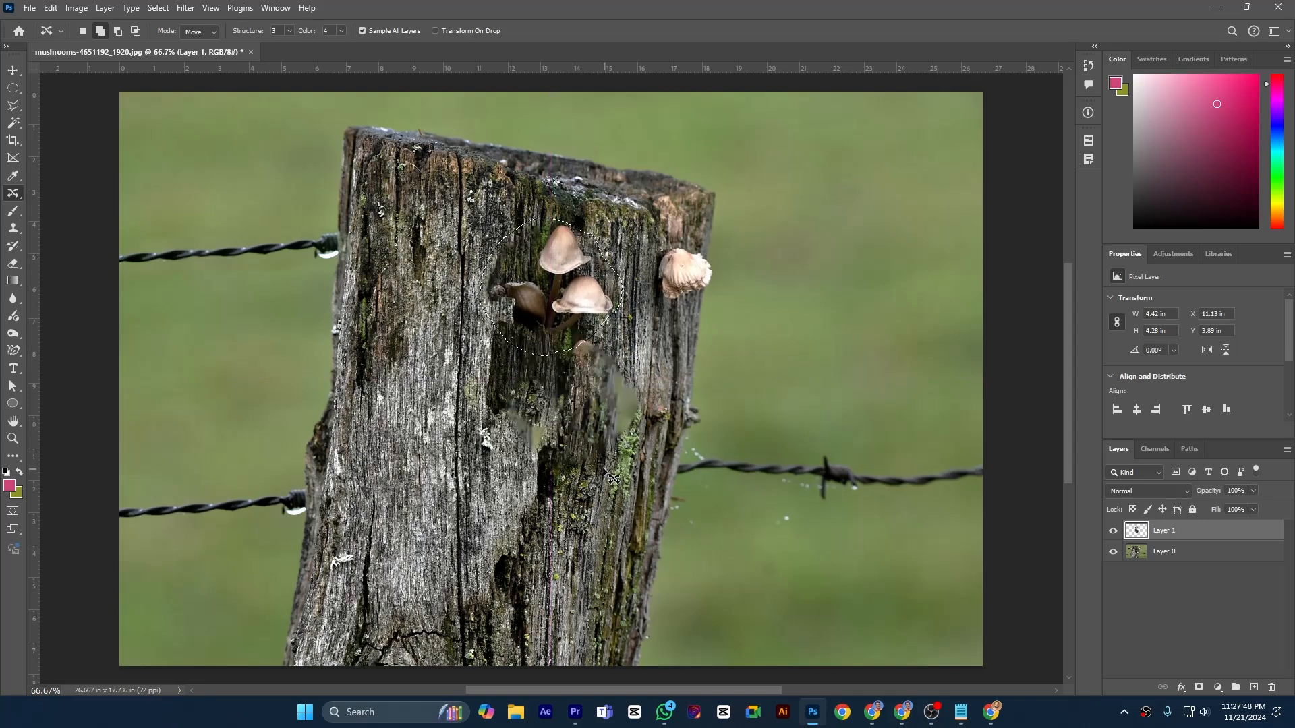
key("ctrl+d")
key("ctrl+z")
key("ctrl+z")
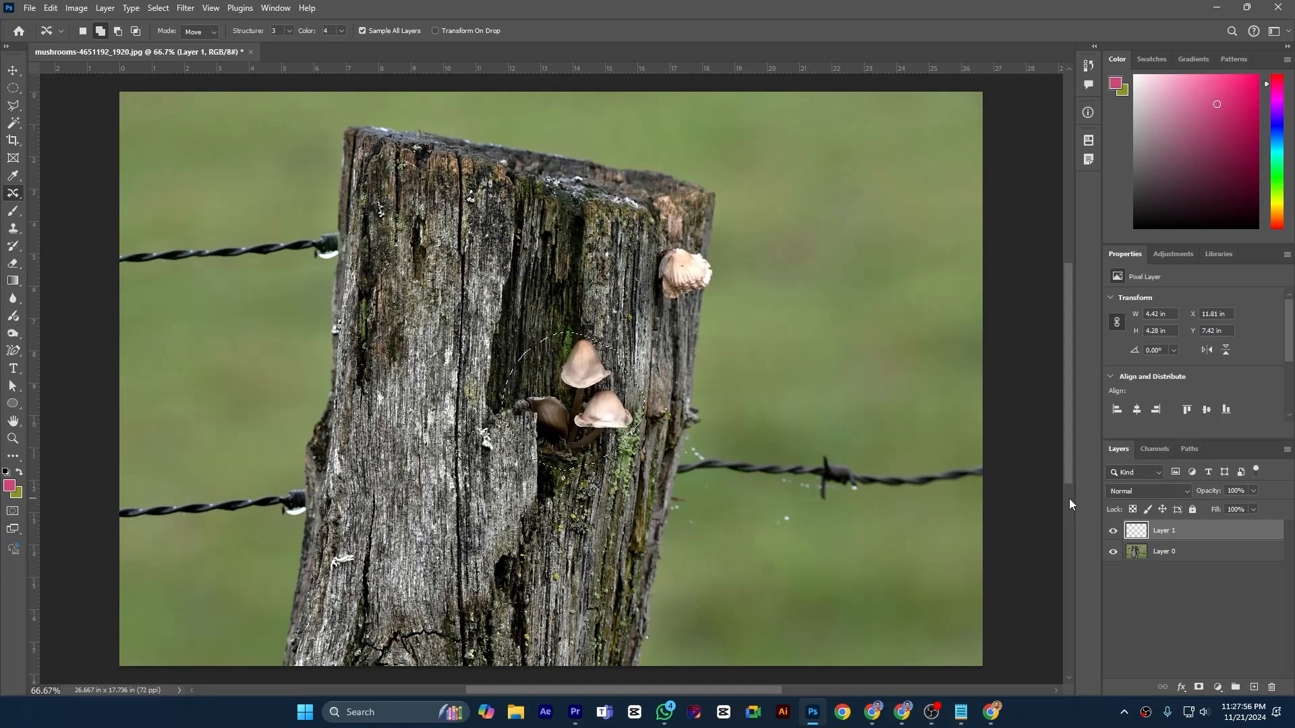
Move the three-mushroom cluster toward the upper part of the post and set the Color adaptation to 7.
left_click_drag(585, 387, 564, 273)
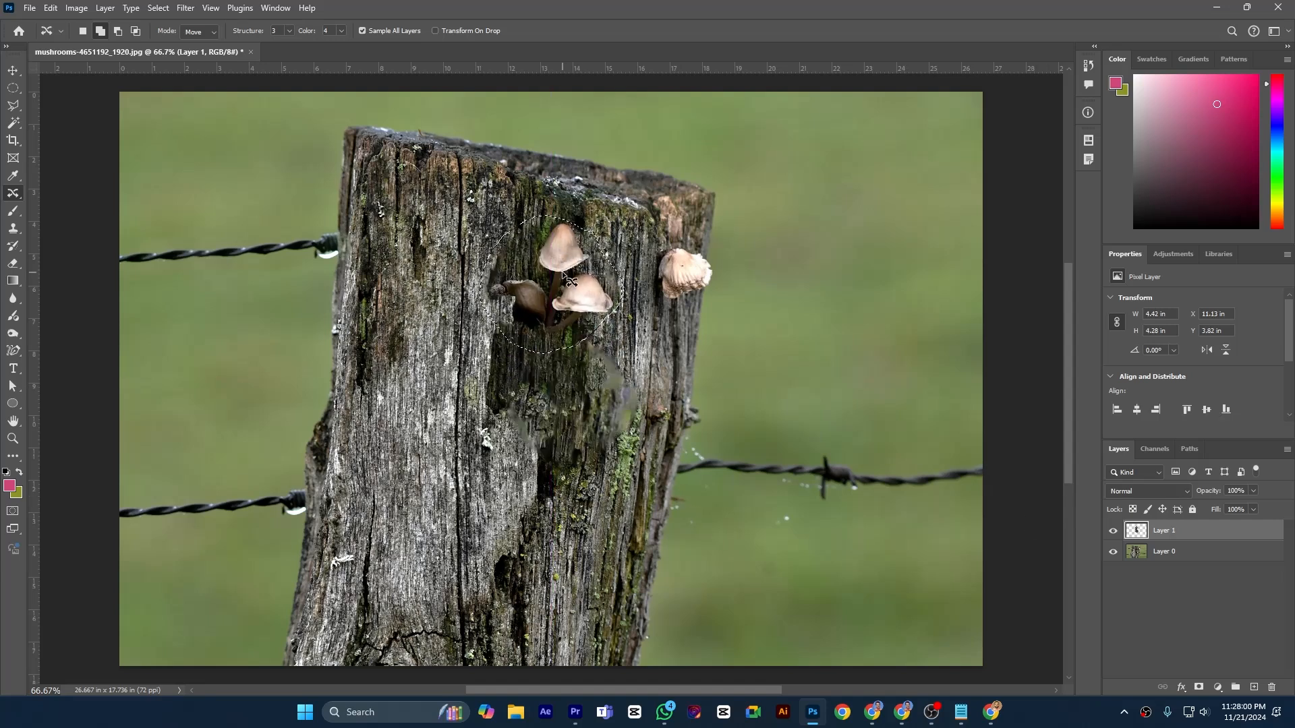
left_click(341, 31)
left_click_drag(377, 48, 390, 47)
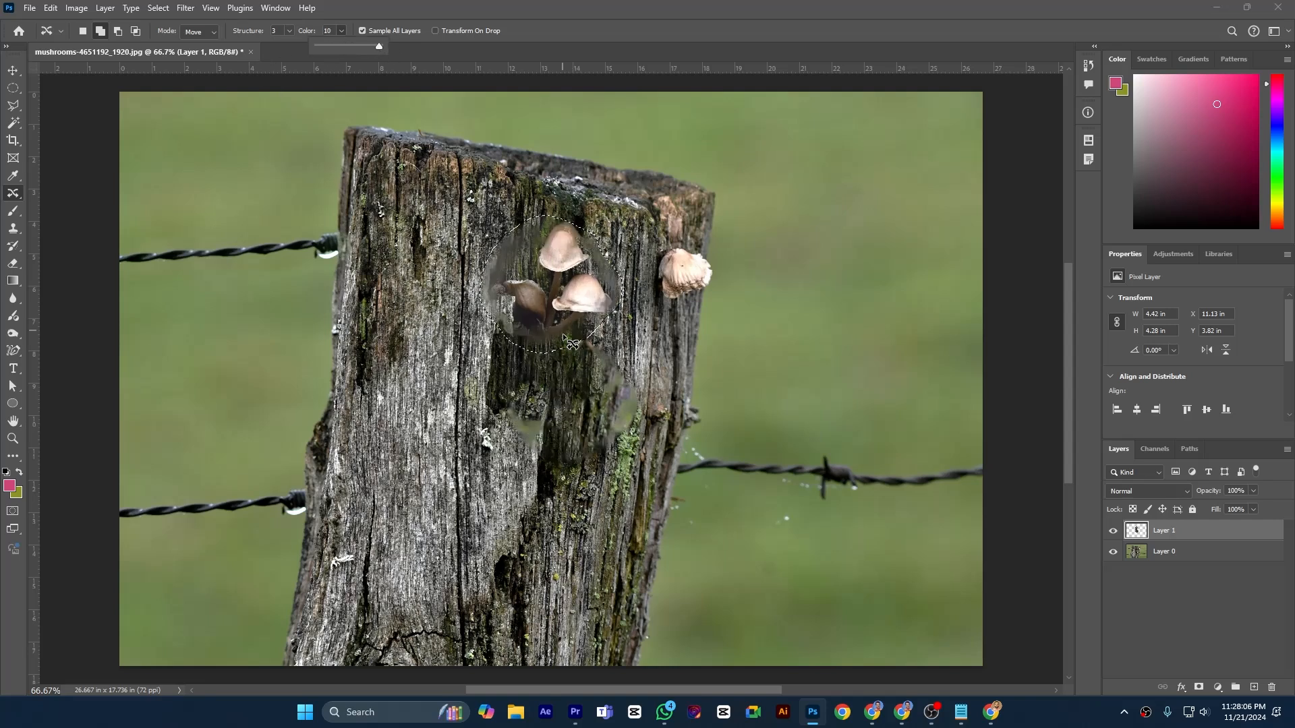
left_click_drag(378, 47, 360, 49)
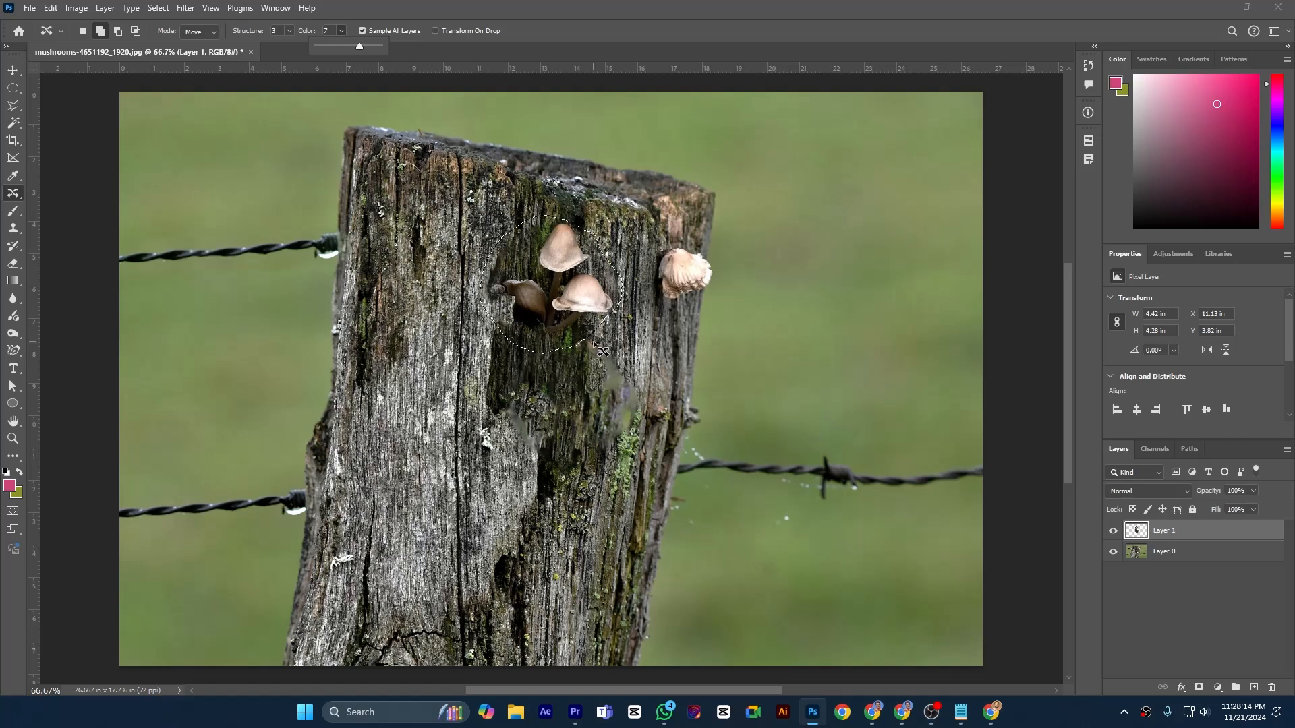
left_click(568, 27)
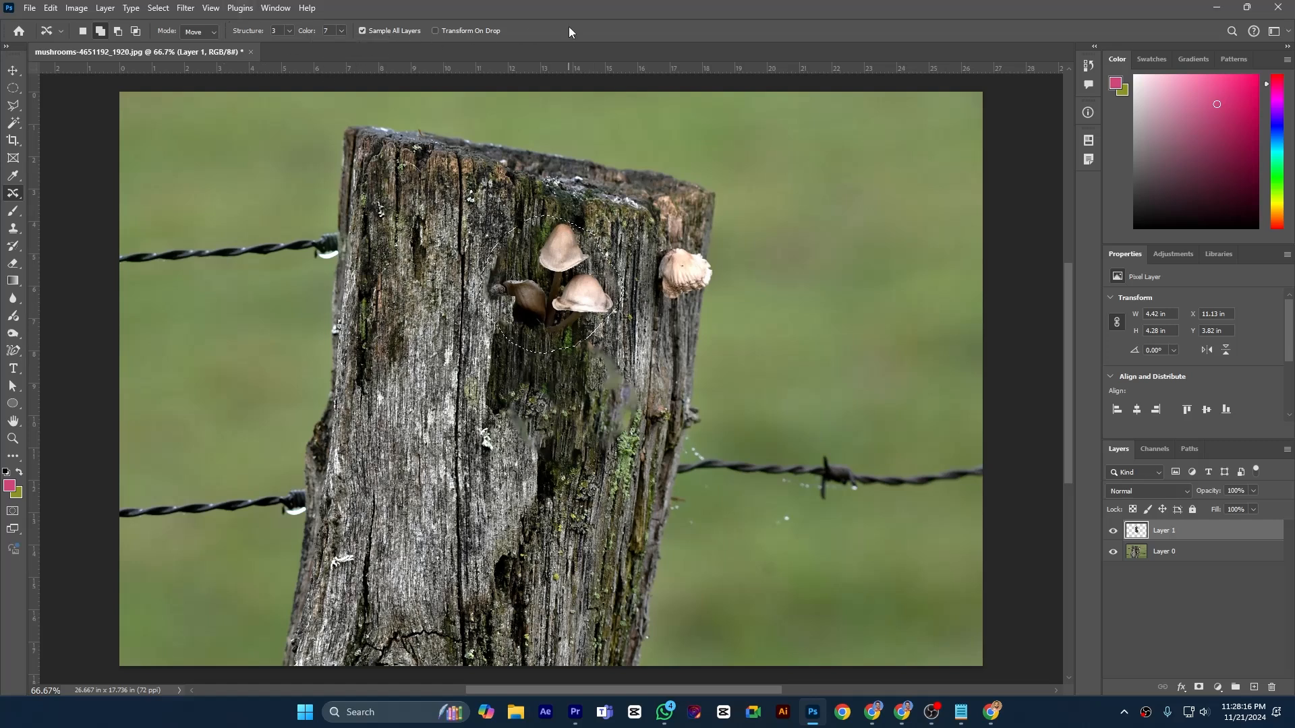
Set the Structure value to 2 for the moved mushroom cluster and clear the selection.
left_click(290, 32)
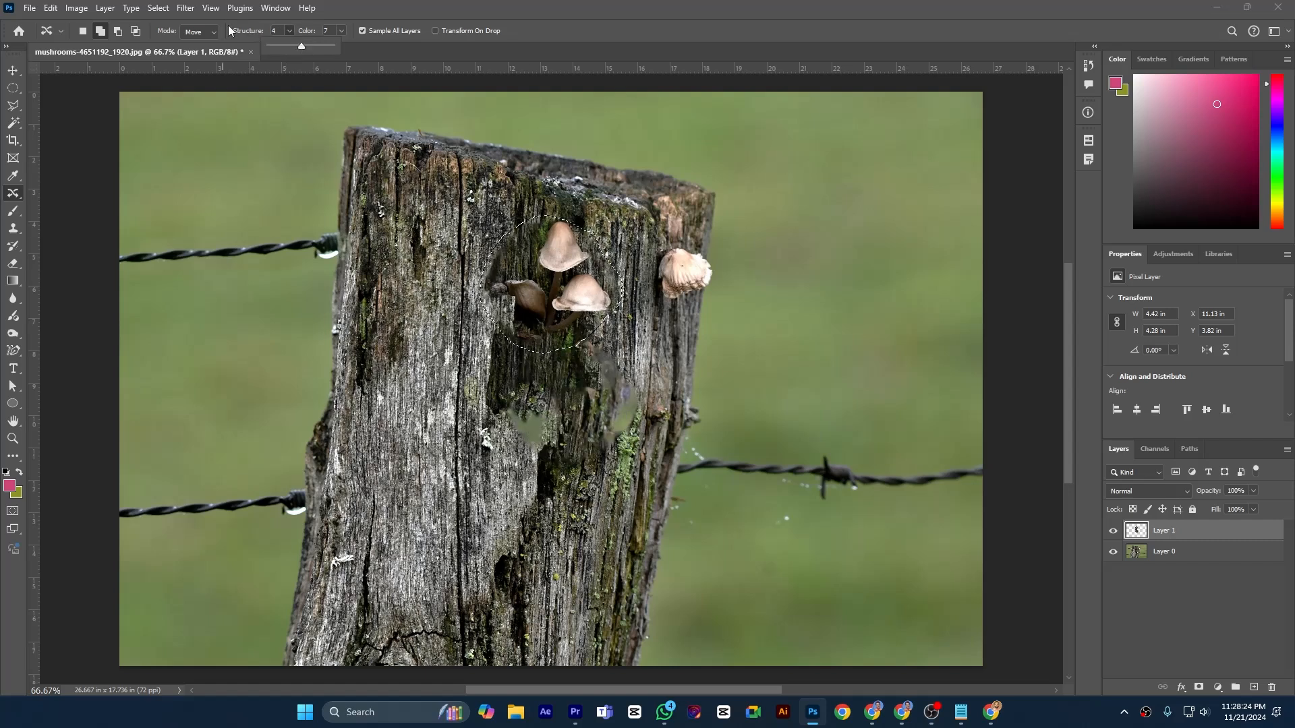
left_click_drag(298, 46, 283, 46)
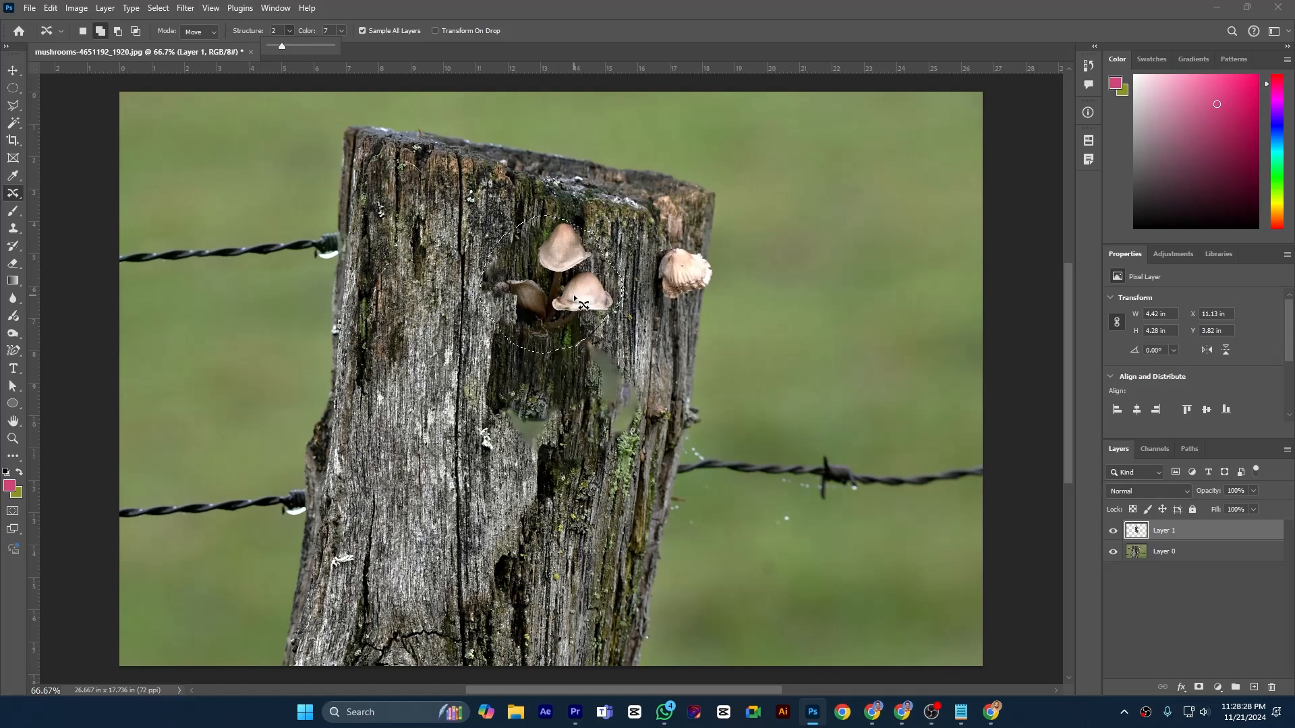
key("ctrl+d")
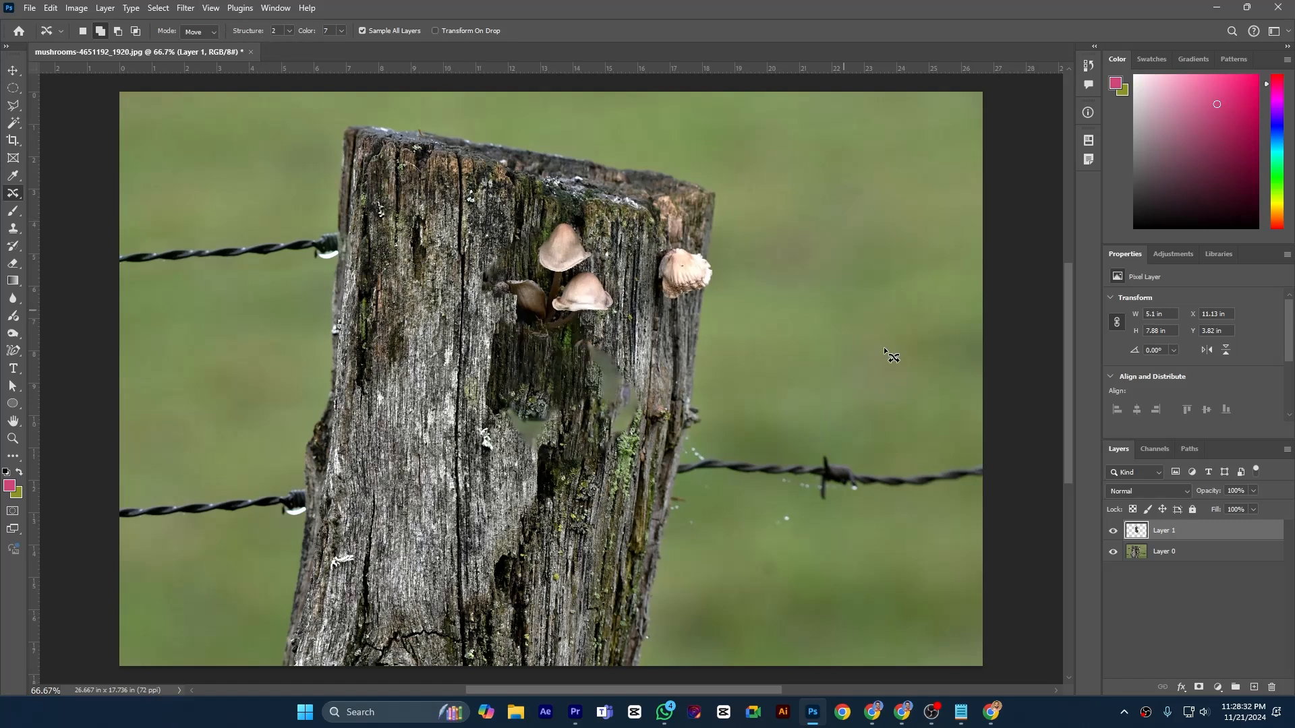
On Layer 0, with Sample All Layers off and Transform On Drop enabled, move the single mushroom at the post's right edge down and shrink it.
left_click(1172, 549)
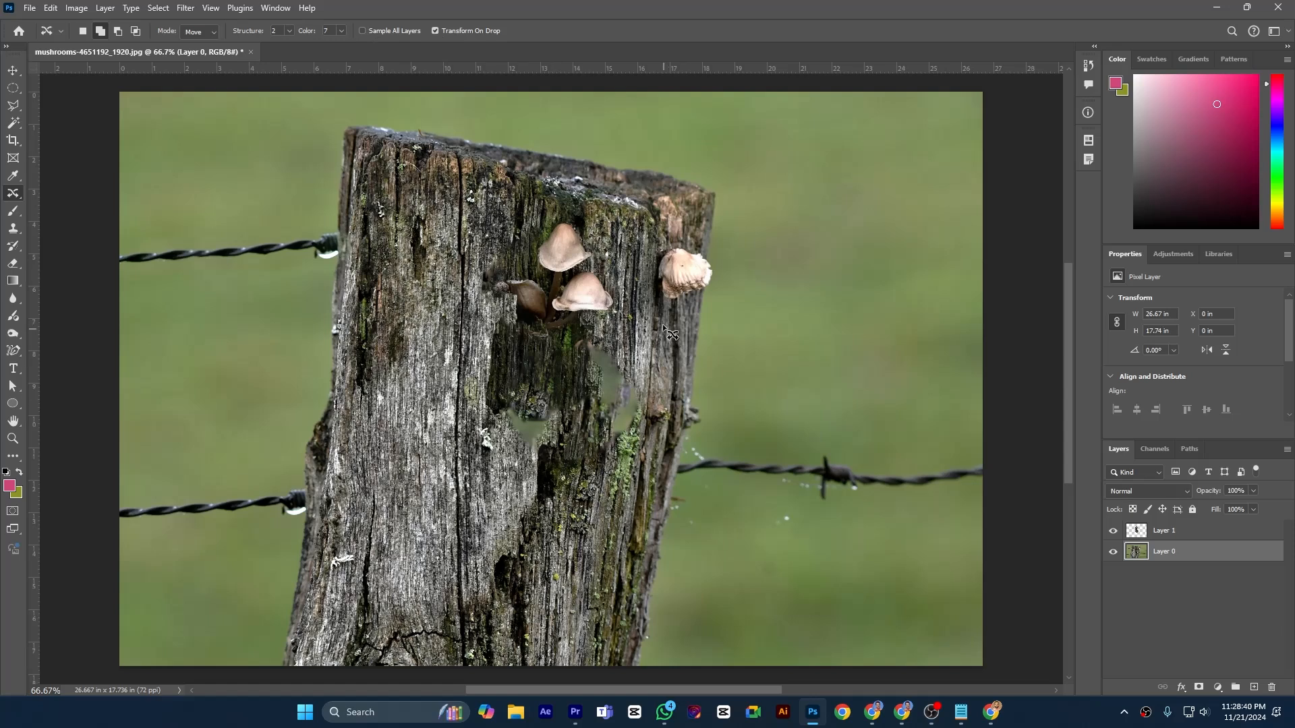
mouse_move(738, 256)
left_mouse_down()
mouse_move(678, 236)
mouse_move(644, 286)
mouse_move(658, 320)
mouse_move(674, 322)
left_mouse_up()
left_click_drag(694, 278, 685, 366)
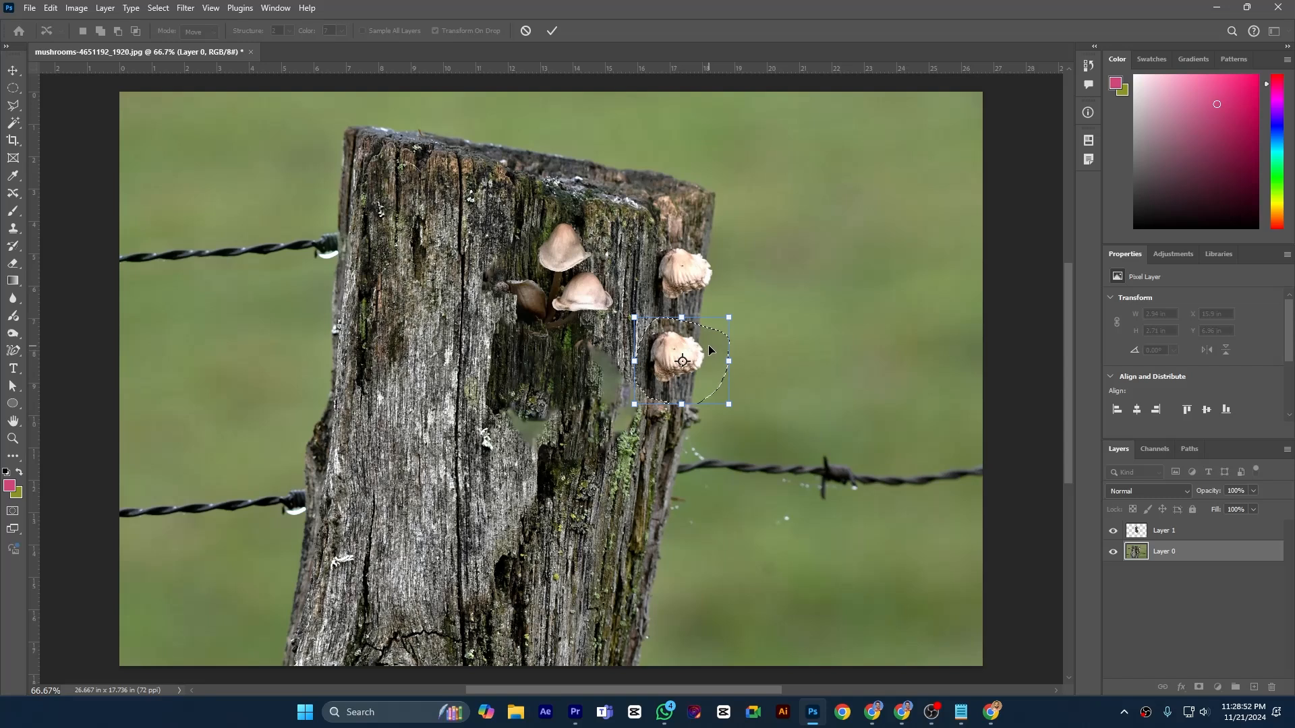
left_click_drag(735, 315, 691, 366)
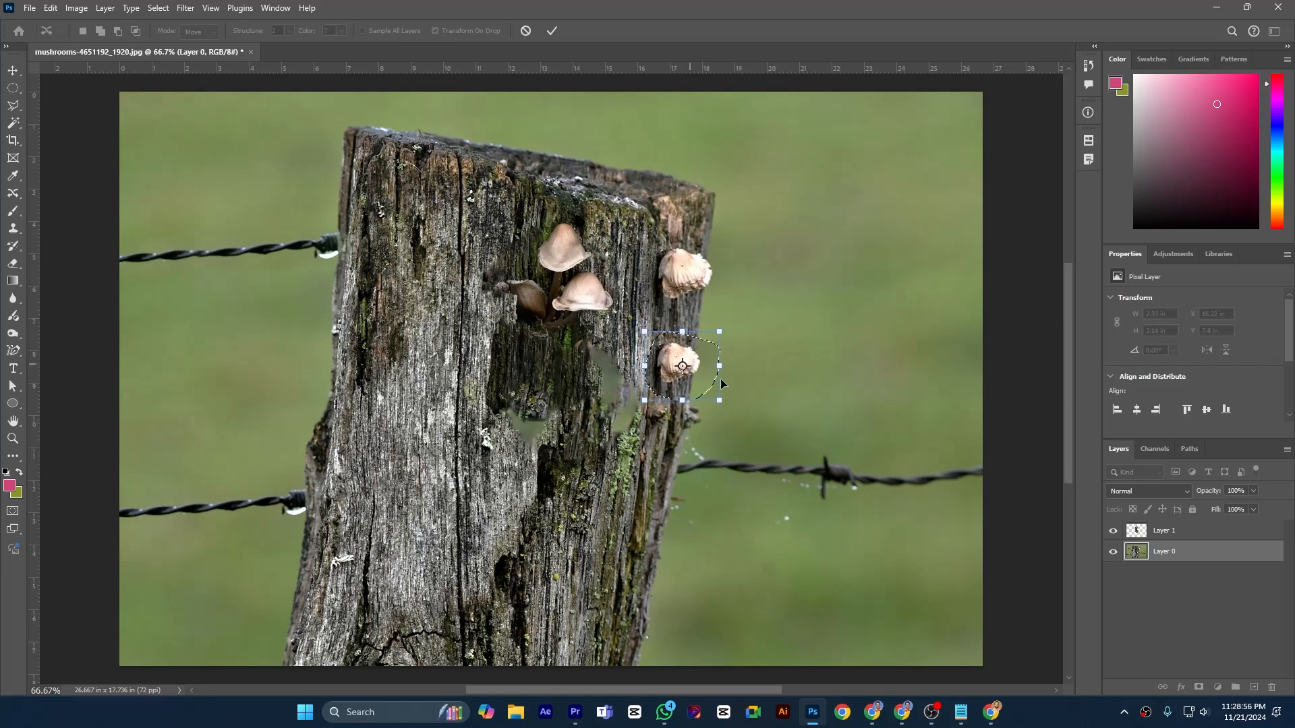
left_click(545, 31)
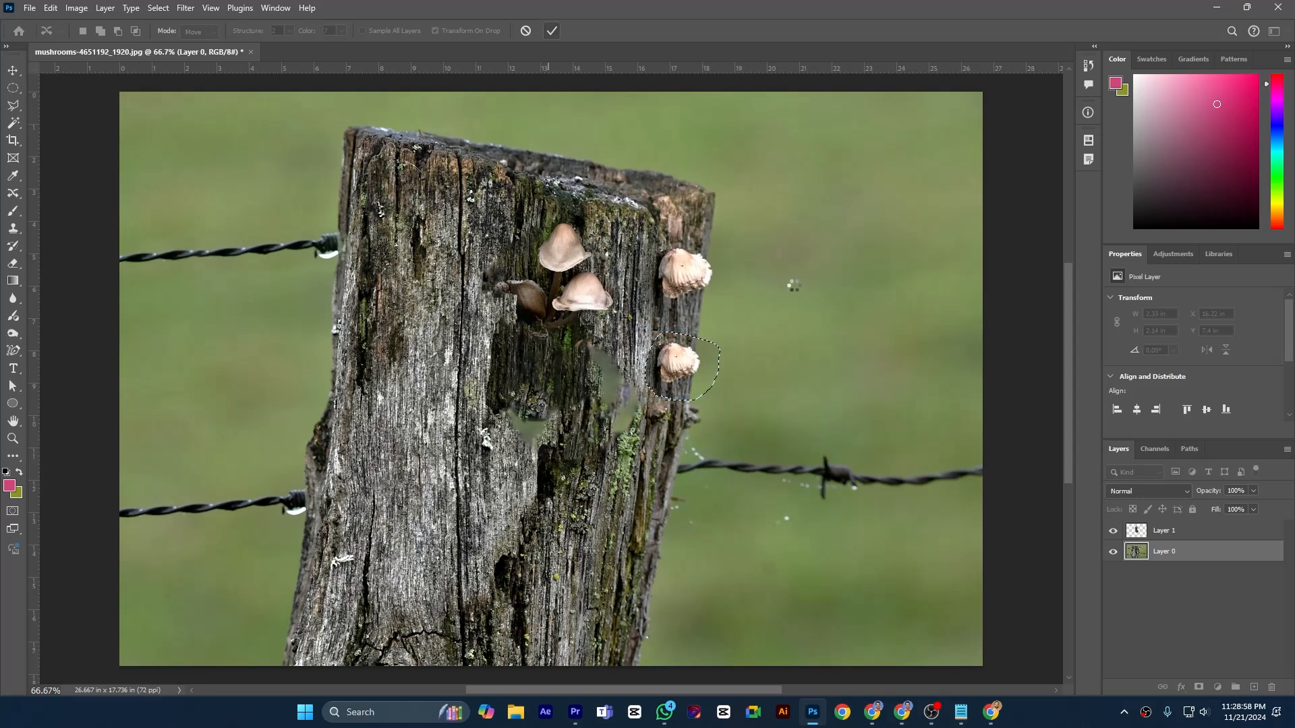